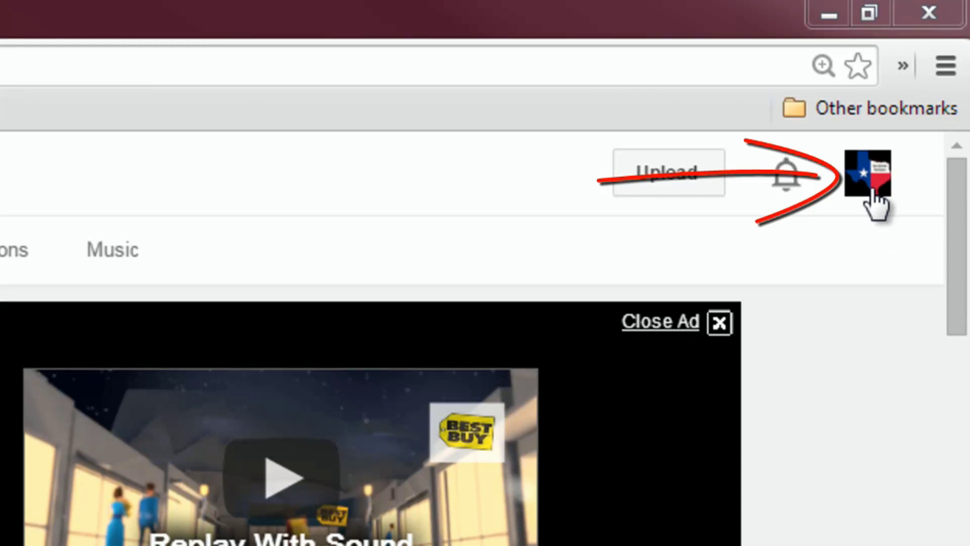
- Open Creator Studio for the San Antonio YouTubers channel from the account menu
left_click(873, 192)
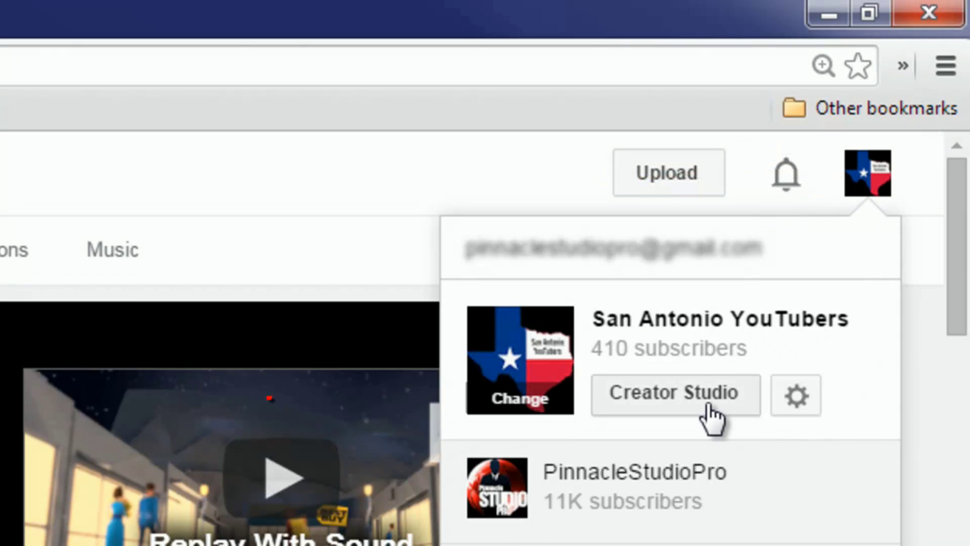
left_click(682, 394)
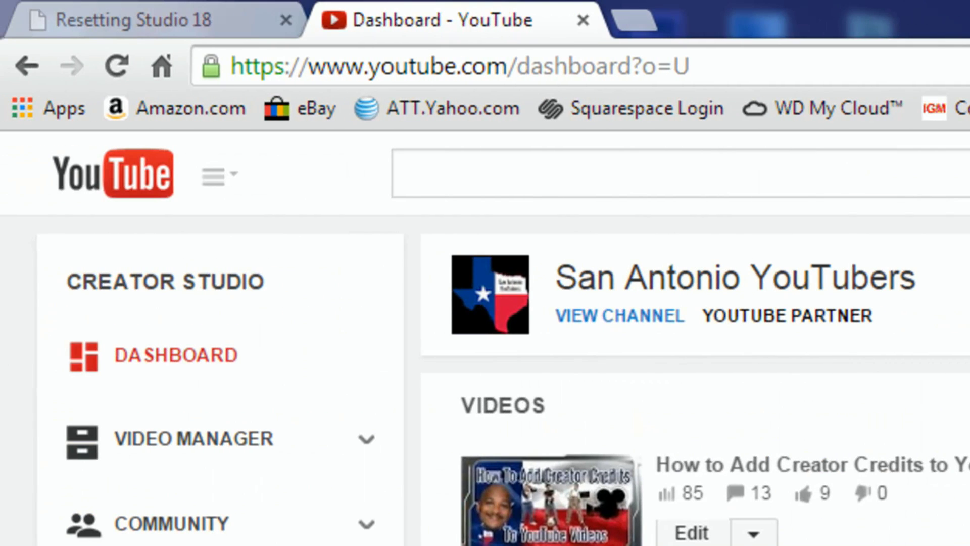
- Open the 'How to Add Creator Credits to YouTube Videos (2014)' watch page from Video Manager
left_click(177, 440)
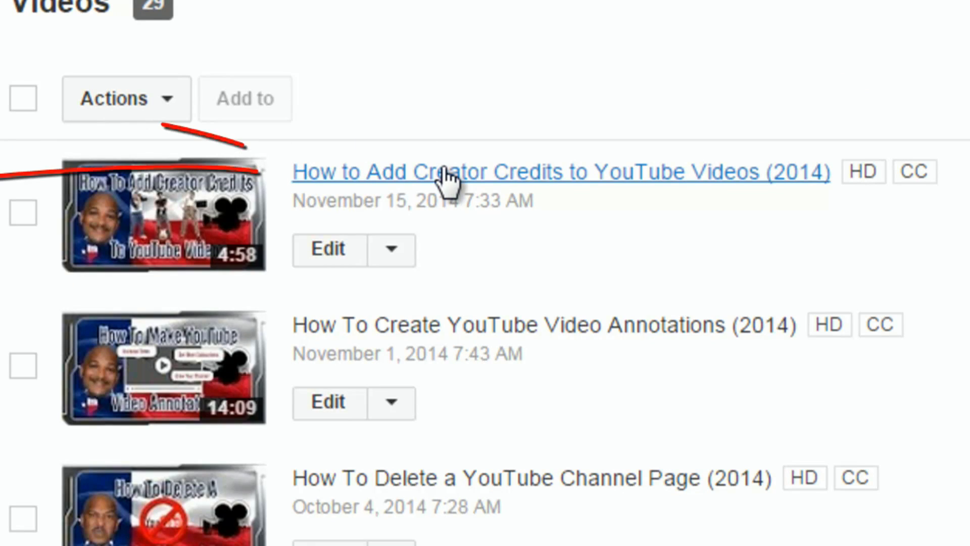
left_click(523, 172)
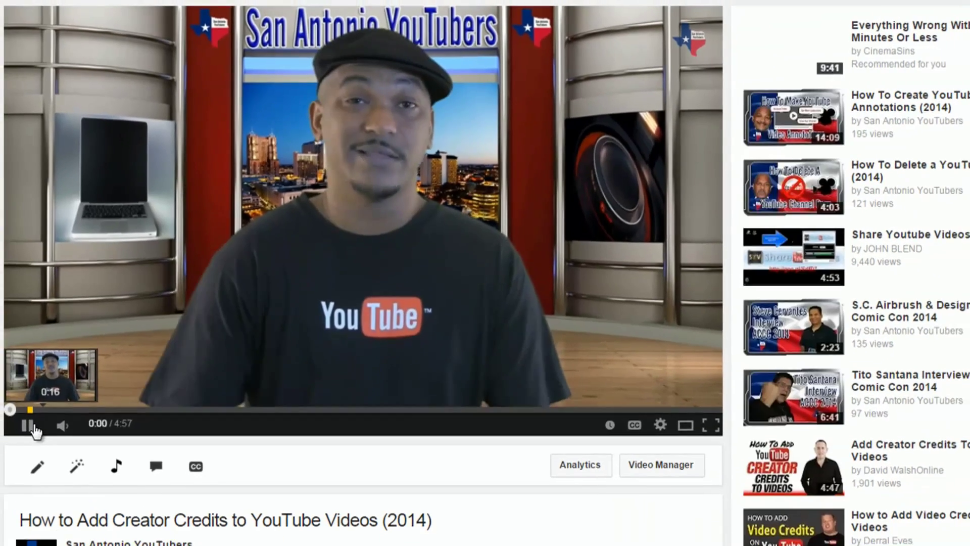
- Pause the video and expand its description to show the timestamps from 0:49 through 2:26
left_click(29, 428)
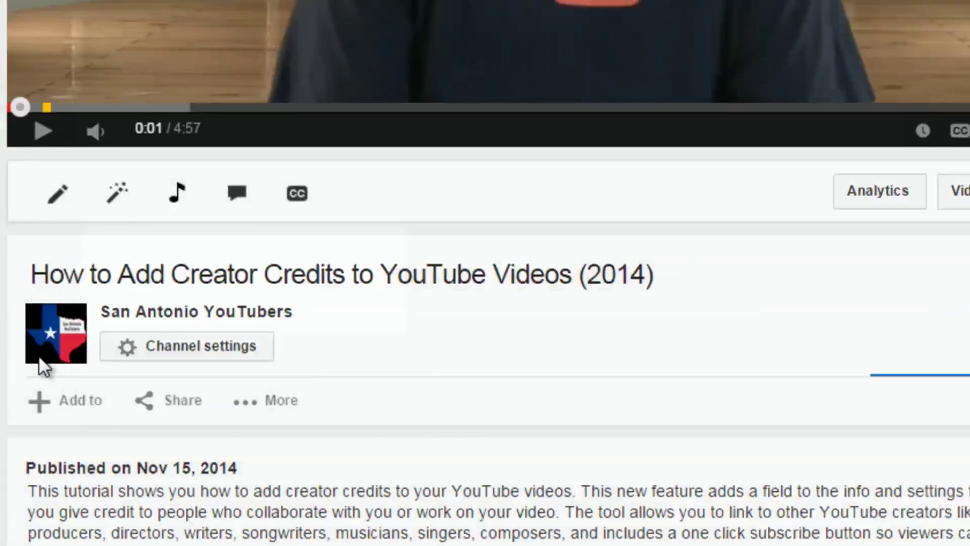
scroll(28, 427, "down", 1)
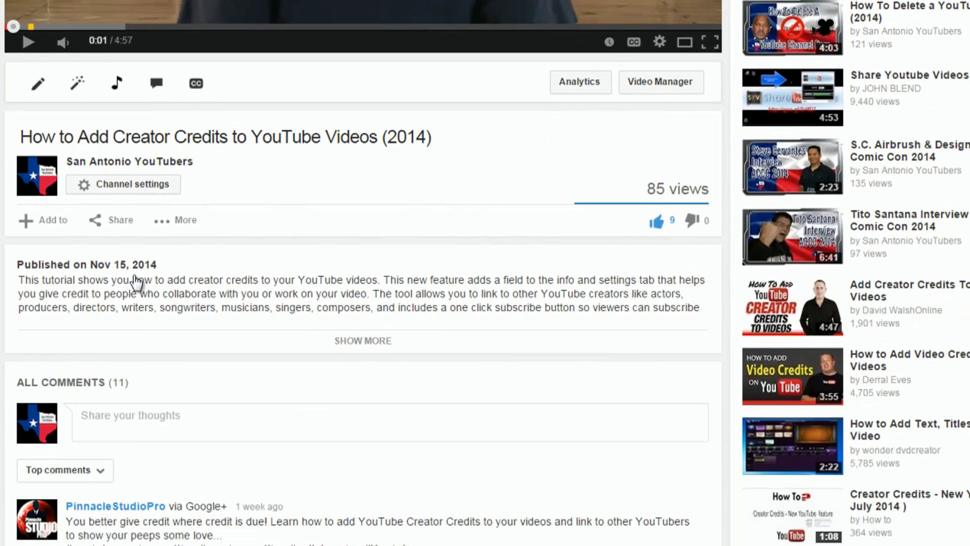
left_click(365, 342)
scroll(364, 347, "down", 1)
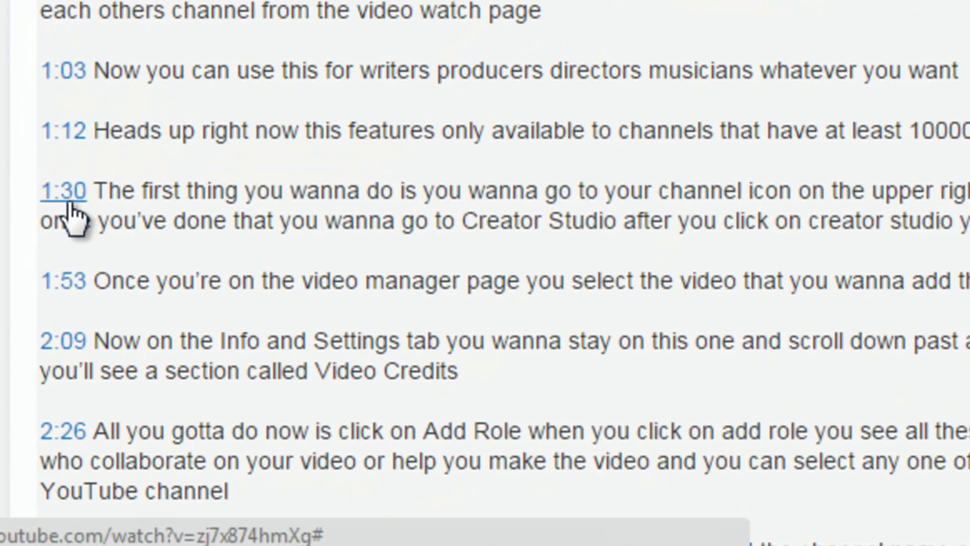
scroll(323, 217, "up", 2)
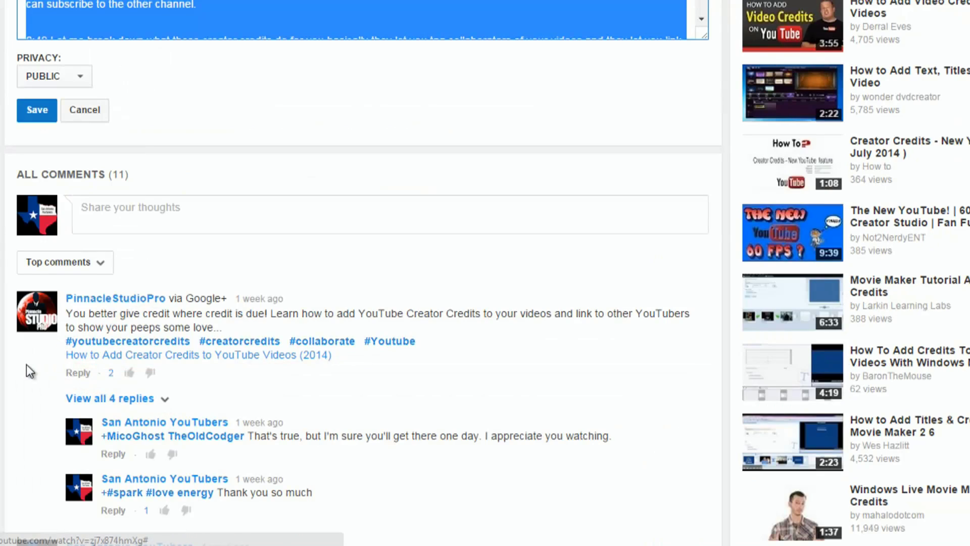
- Jump playback to the 0:49 mark using its description timestamp
scroll(26, 373, "up", 5)
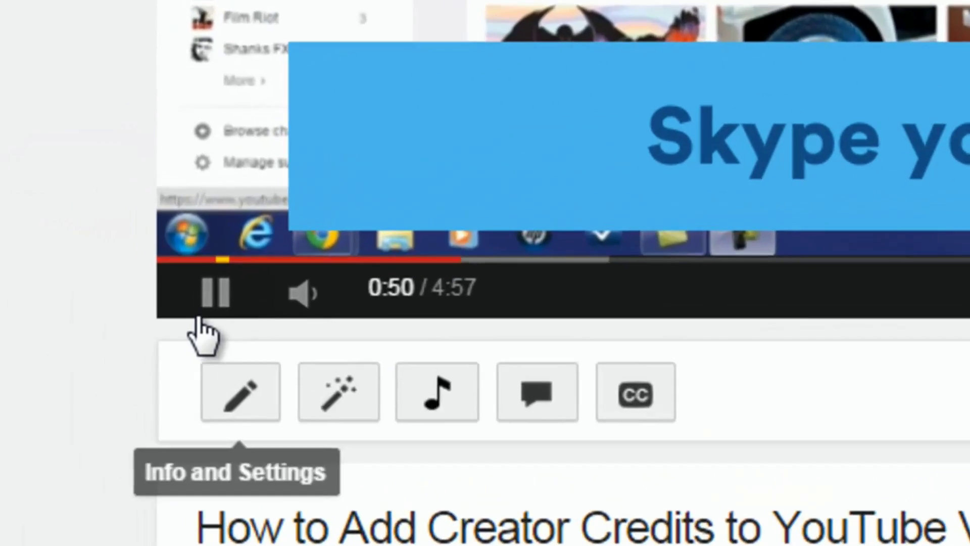
left_click(44, 228)
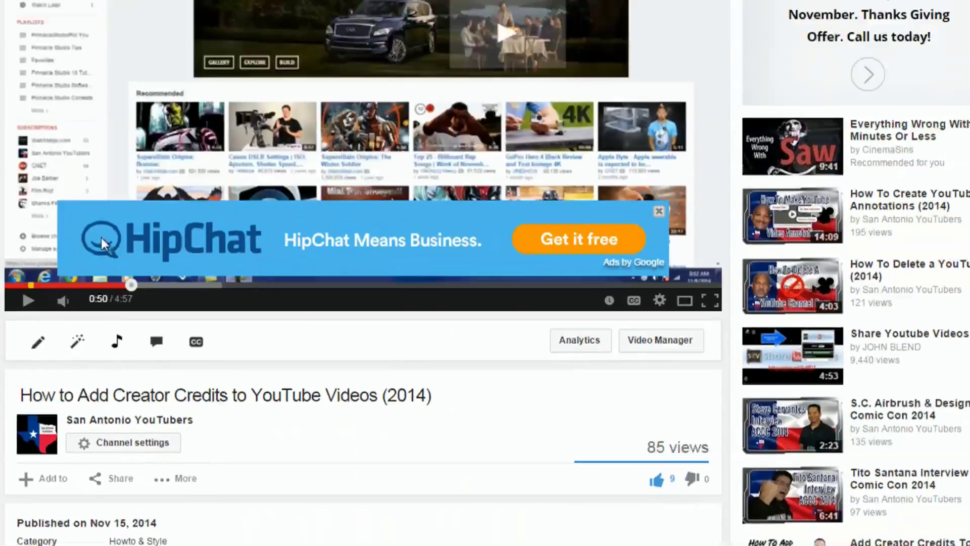
scroll(197, 154, "up", 2)
- Place the cursor after the opening paragraph of the editable description
scroll(196, 154, "down", 4)
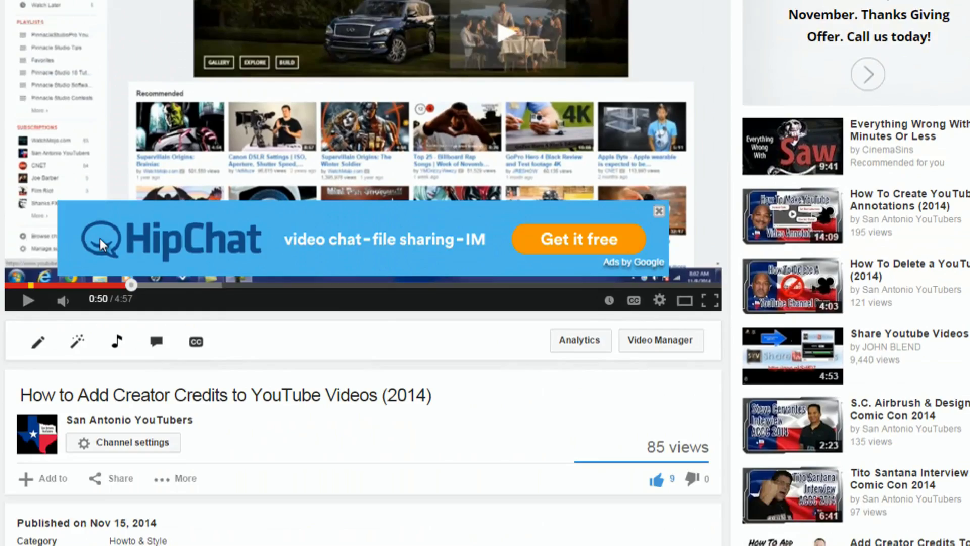
scroll(100, 240, "down", 5)
scroll(230, 241, "down", 5)
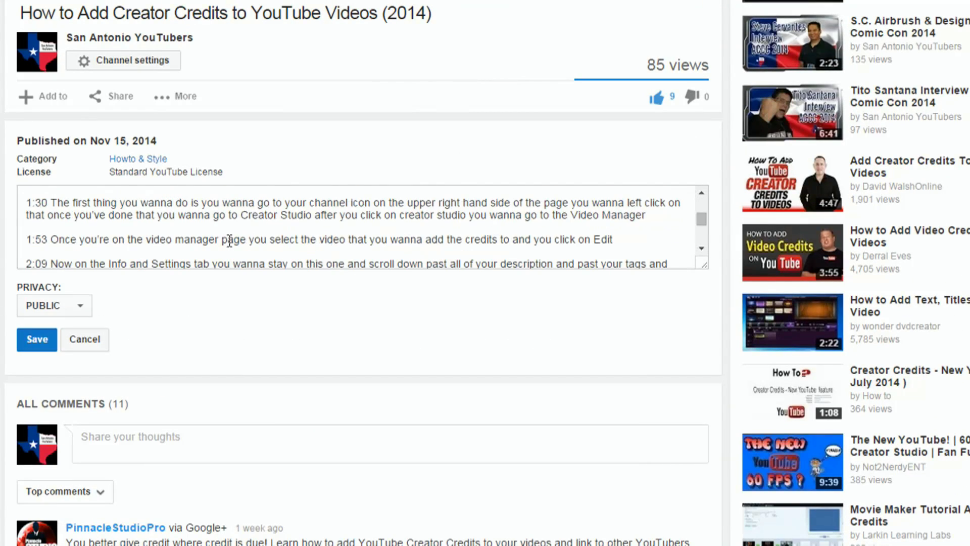
scroll(228, 239, "up", 4)
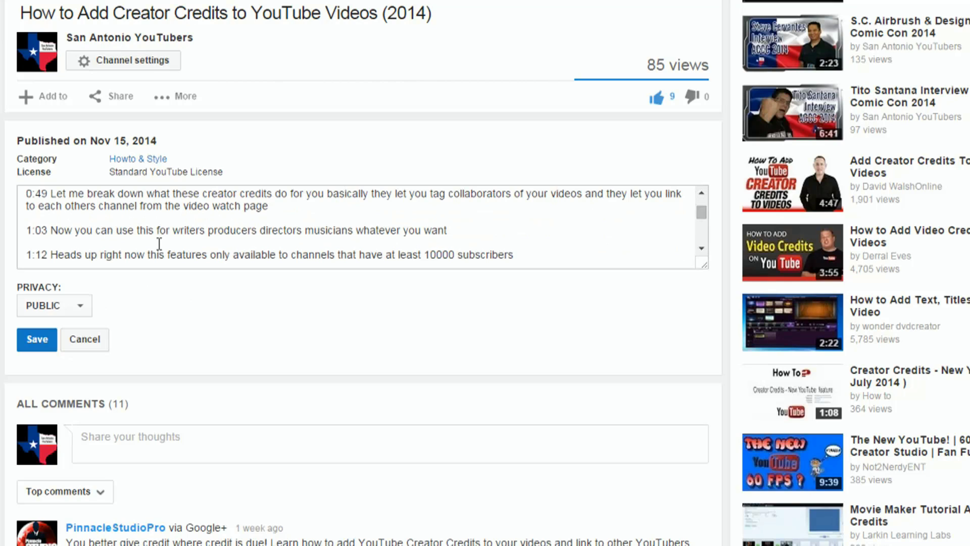
scroll(113, 241, "down", 3)
scroll(112, 241, "up", 6)
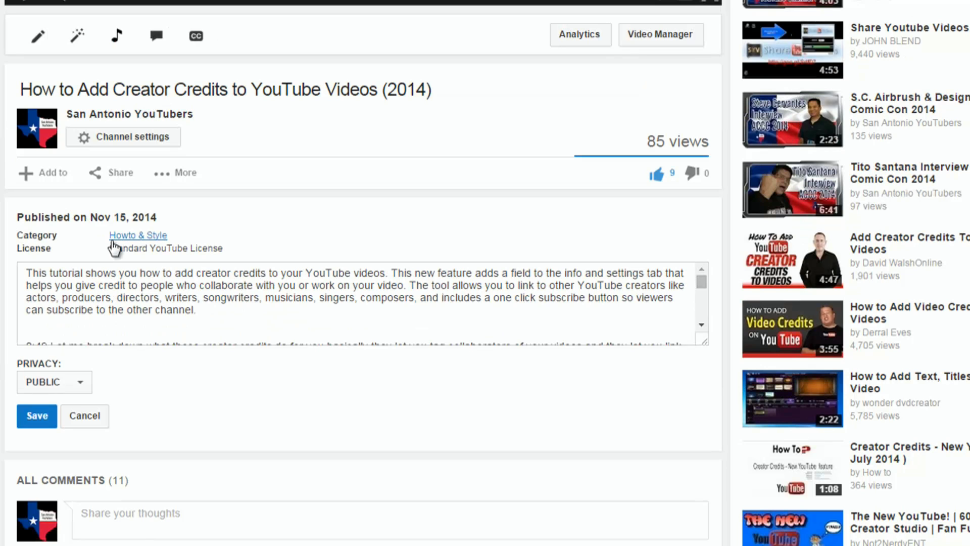
scroll(107, 321, "down", 3)
scroll(108, 320, "up", 3)
scroll(108, 321, "down", 3)
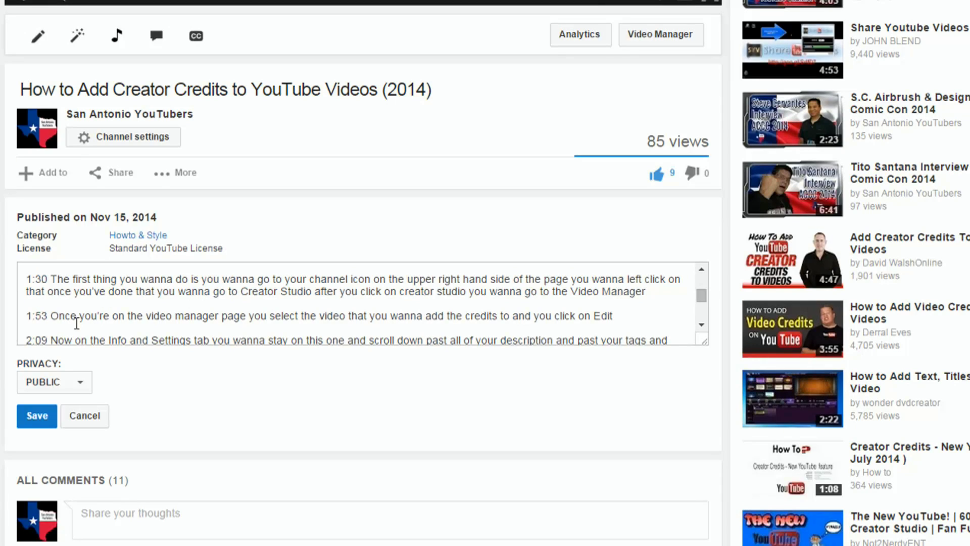
scroll(76, 323, "up", 4)
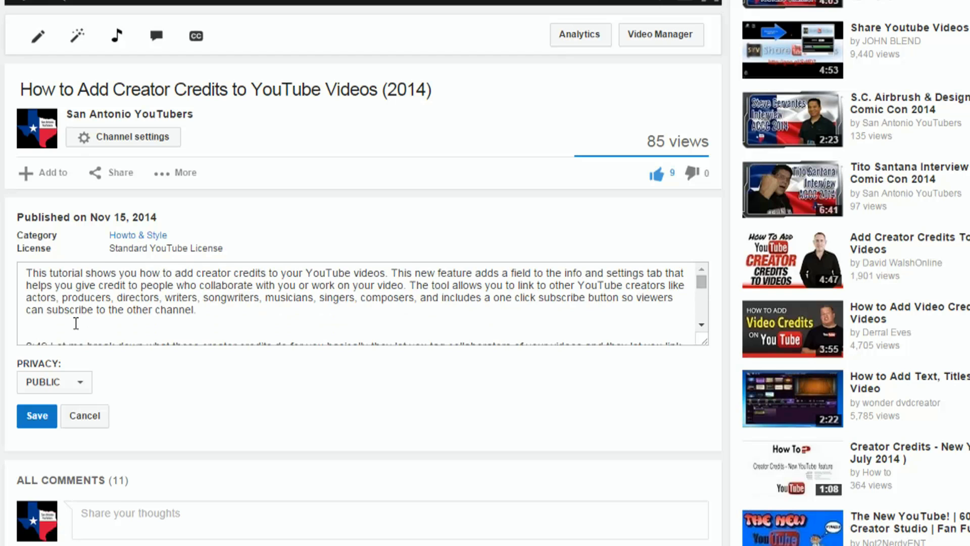
scroll(77, 323, "down", 2)
scroll(63, 305, "up", 2)
left_click(39, 320)
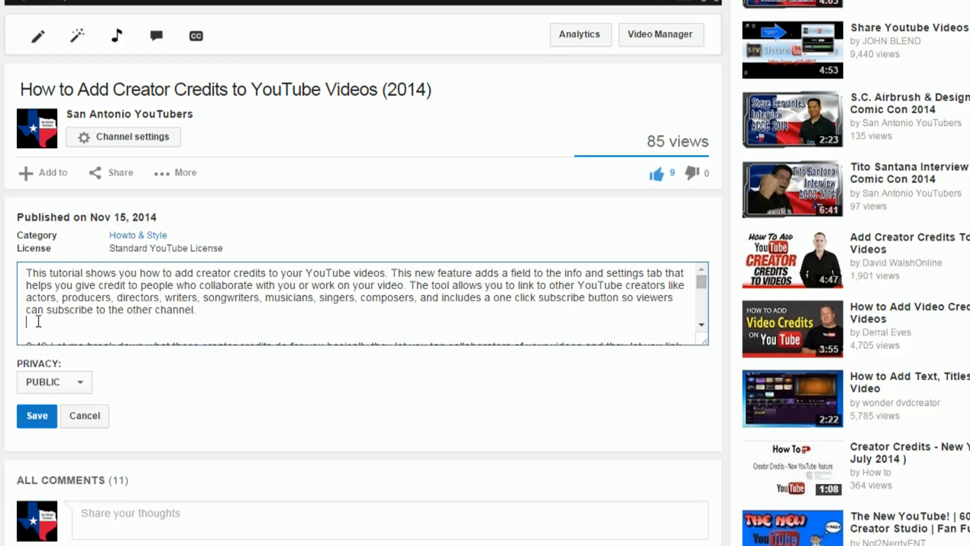
- Insert a new 0:32 line after the opening paragraph and save the description
key("Return")
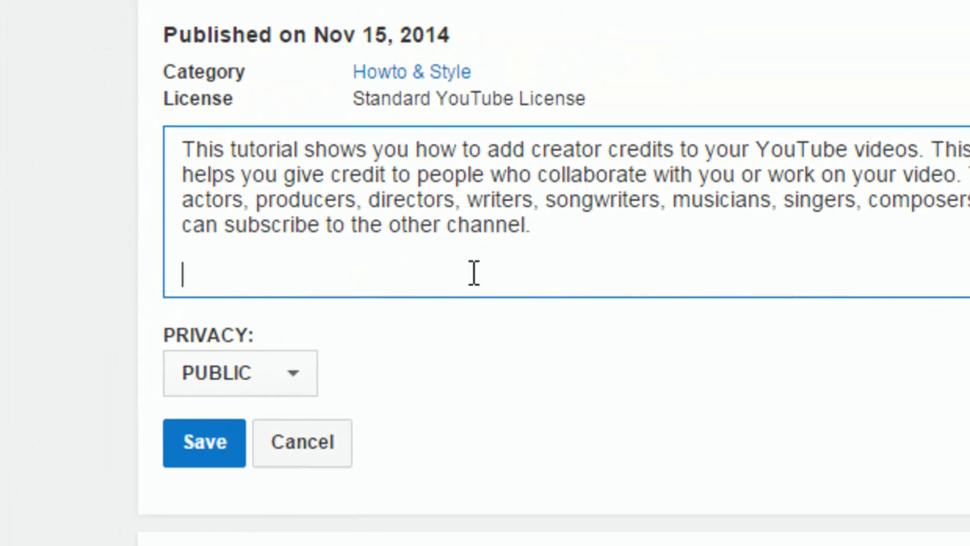
scroll(474, 257, "down", 2)
scroll(474, 256, "up", 2)
type("0:32")
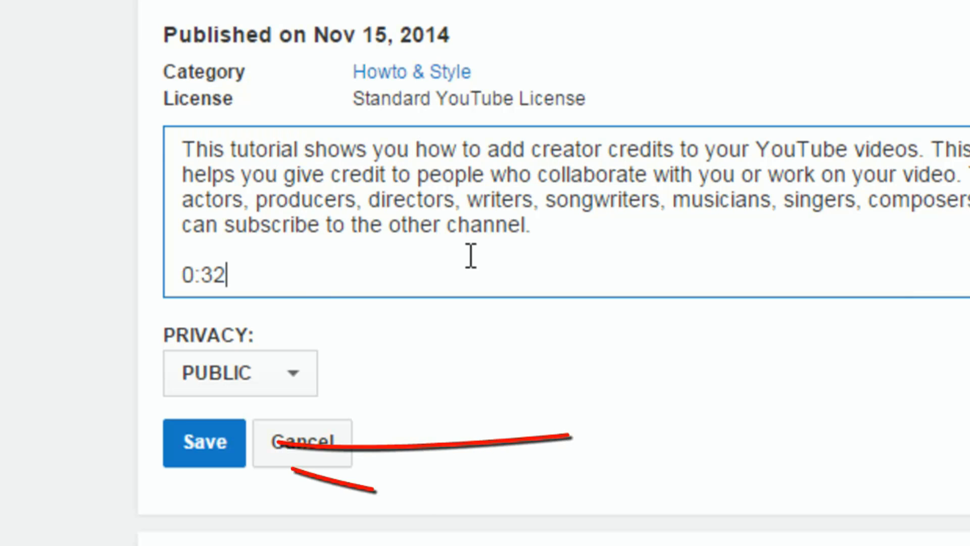
left_click(198, 441)
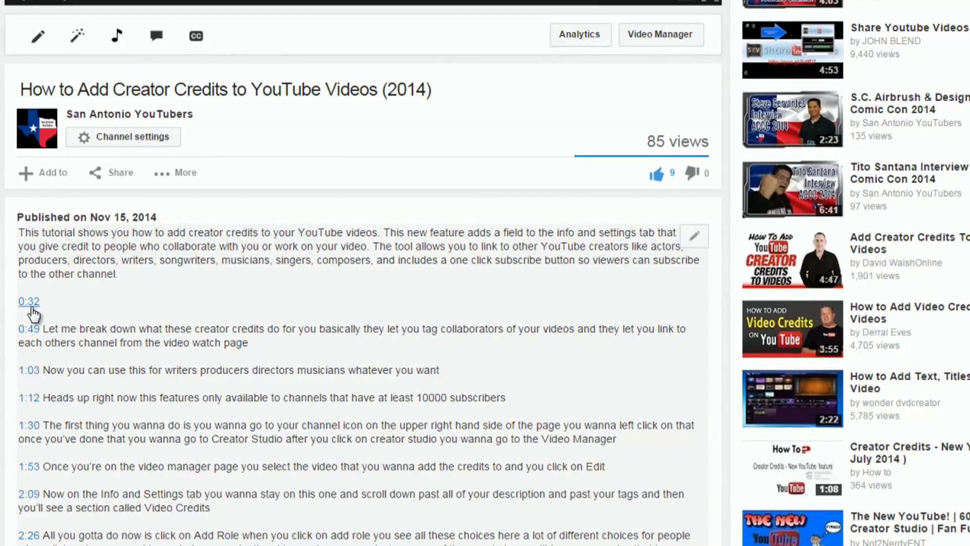
- Play the video from the new 0:32 timestamp link, then pause it
left_click(29, 303)
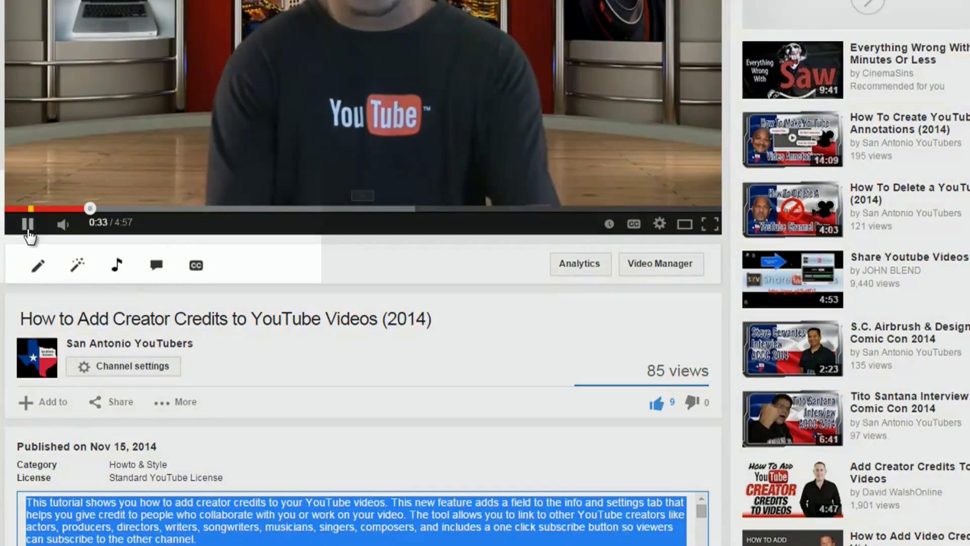
left_click(28, 224)
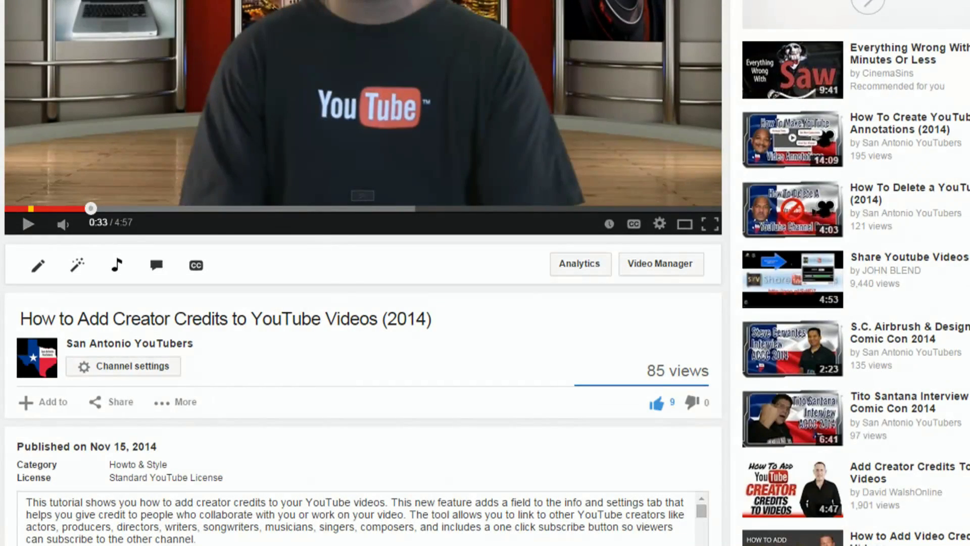
scroll(79, 335, "down", 5)
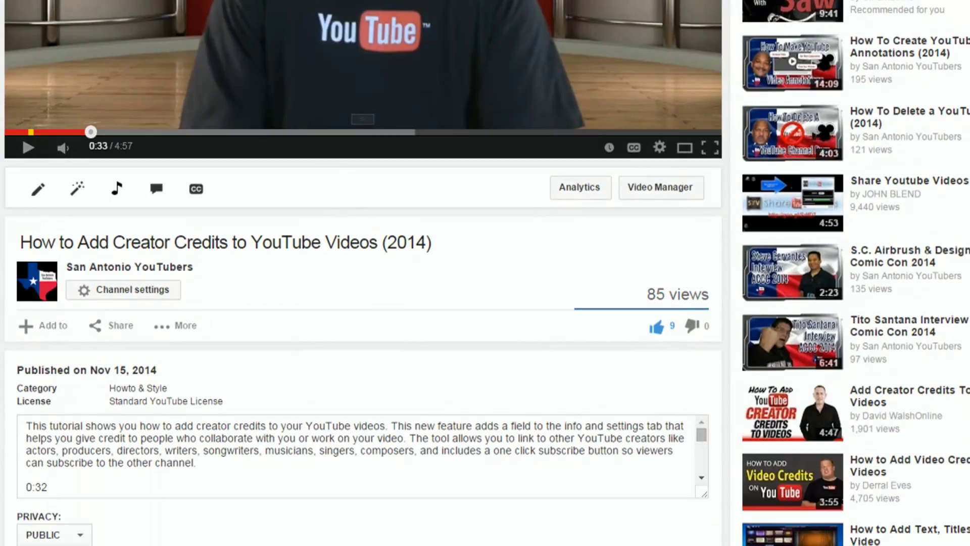
- Delete the 0:32 line and its blank line, then save the description
left_click_drag(63, 336, 26, 322)
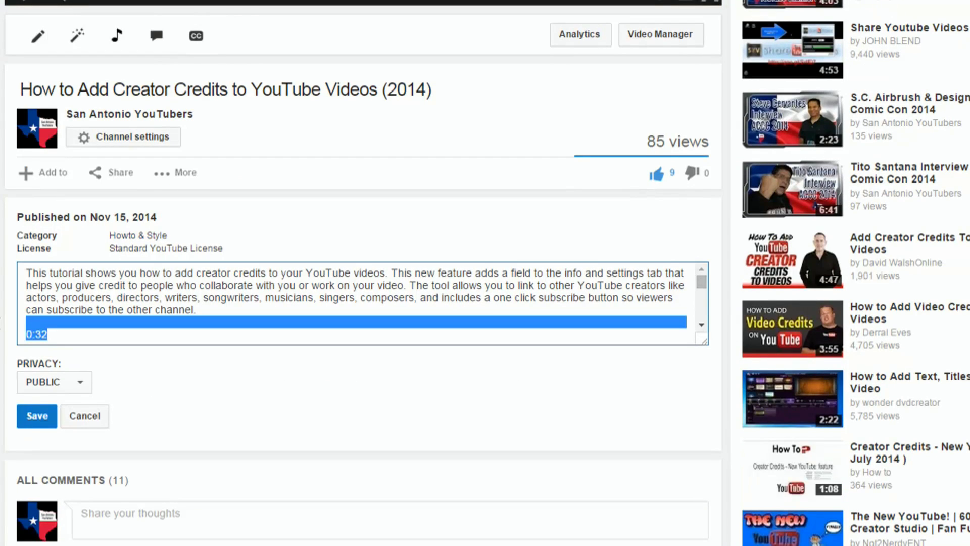
key("Left")
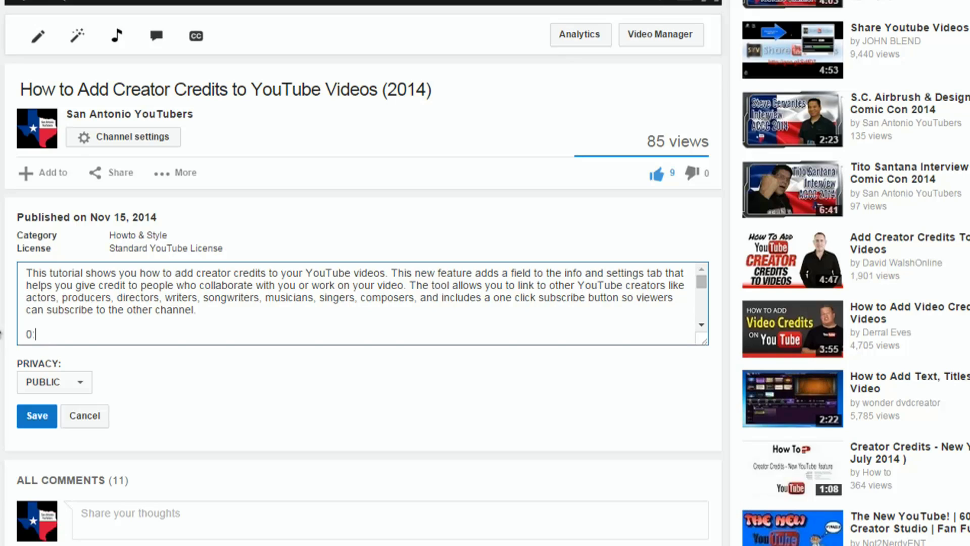
key("BackSpace")
left_click(29, 419)
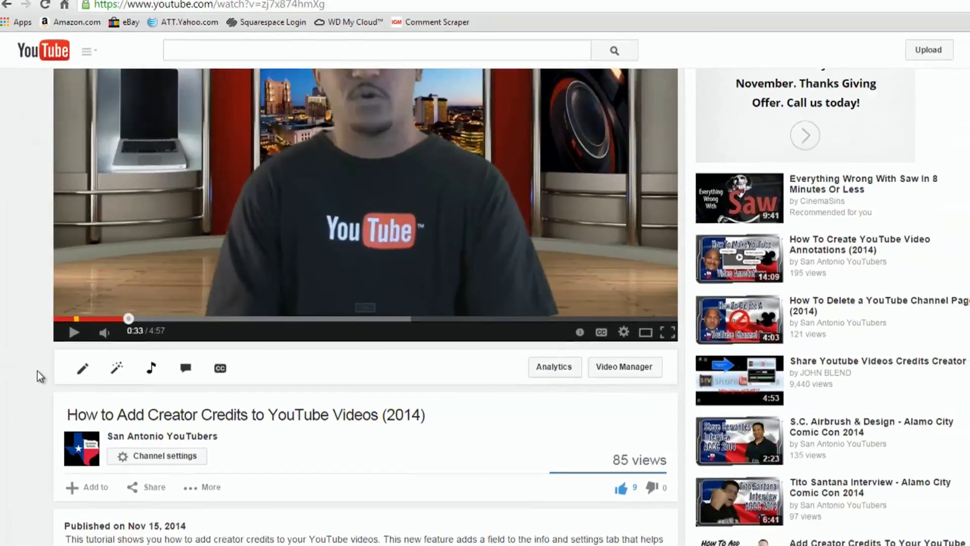
scroll(37, 376, "up", 2)
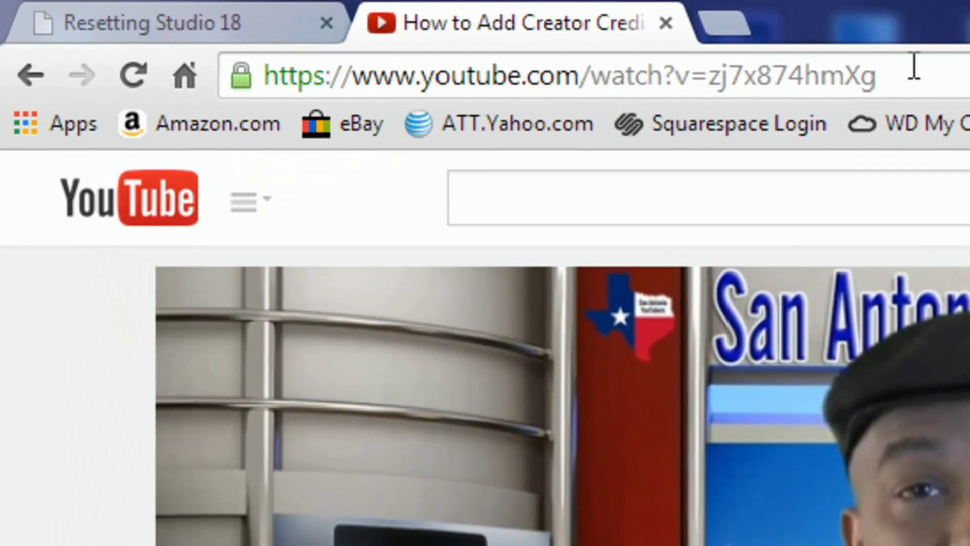
- Copy the video's watch?v=zj7x874hmXg address from the browser's address bar
left_click(915, 66)
key("cmd+c")
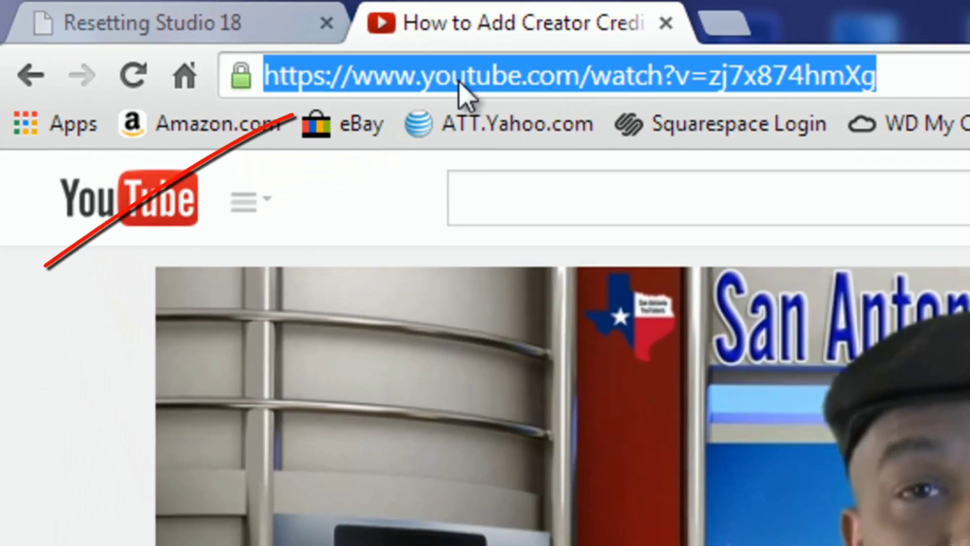
right_click(566, 73)
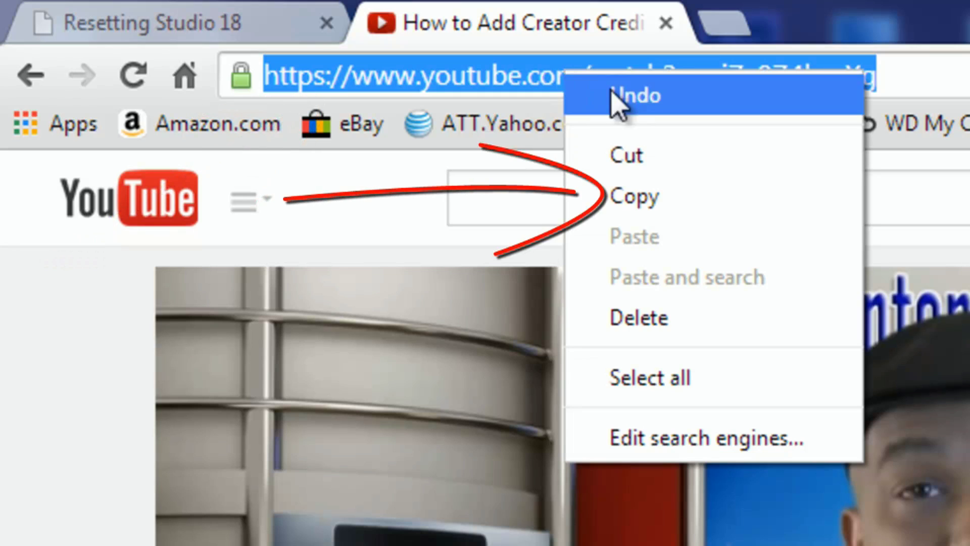
left_click(641, 202)
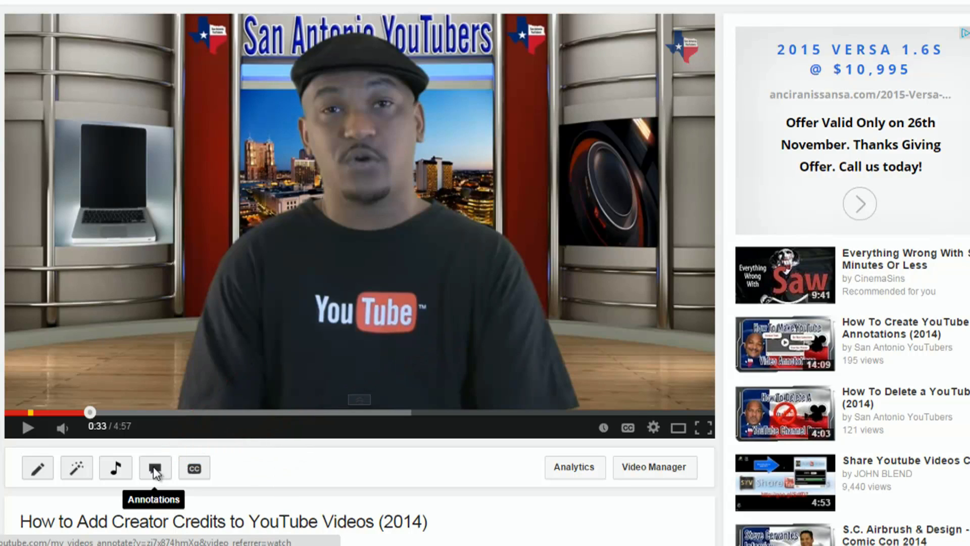
- In the annotations editor, pause near the start and add a Note from 0:00:02.0 to 0:00:16.9
left_click(153, 466)
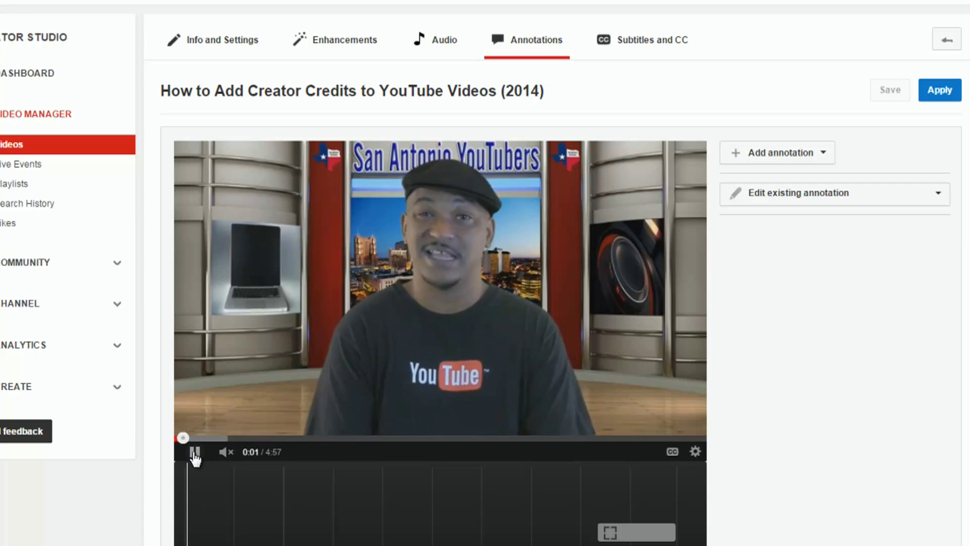
left_click(194, 452)
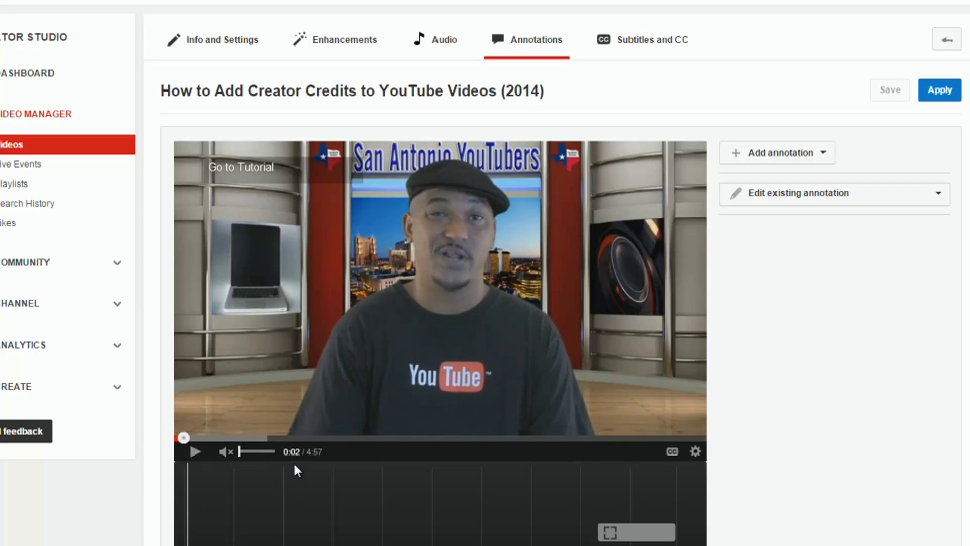
left_click(764, 154)
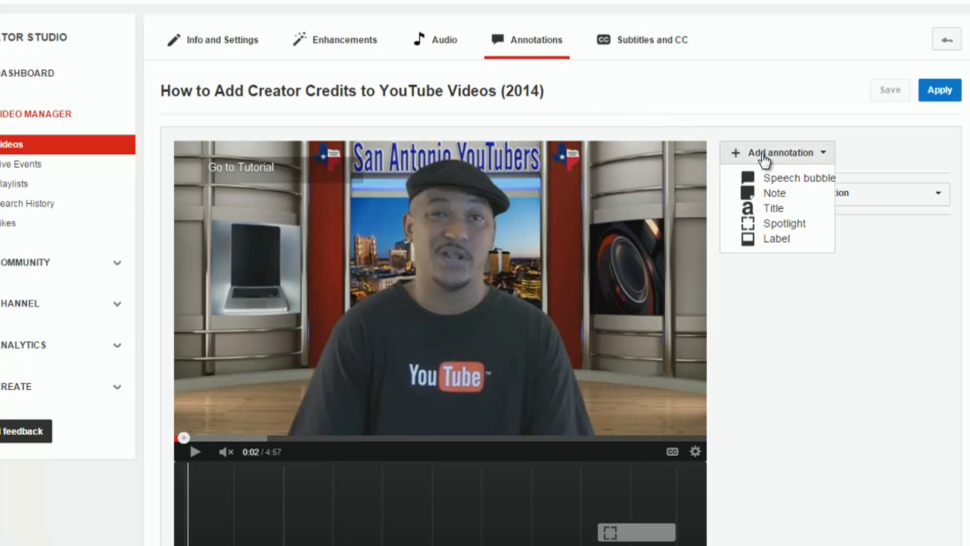
left_click(779, 196)
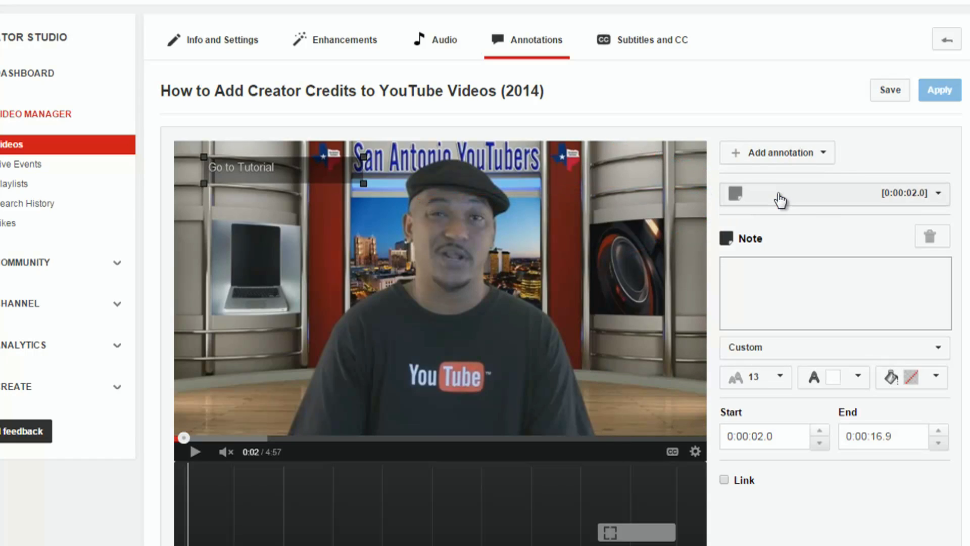
- Enter 'Go to the tutorial' as the note text and move it off the old note
left_click(762, 280)
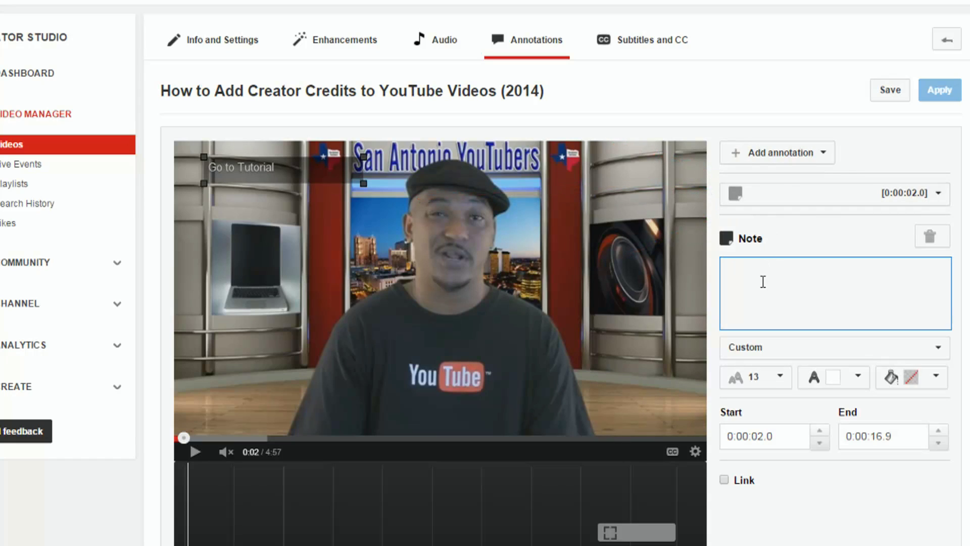
type("Go to the ")
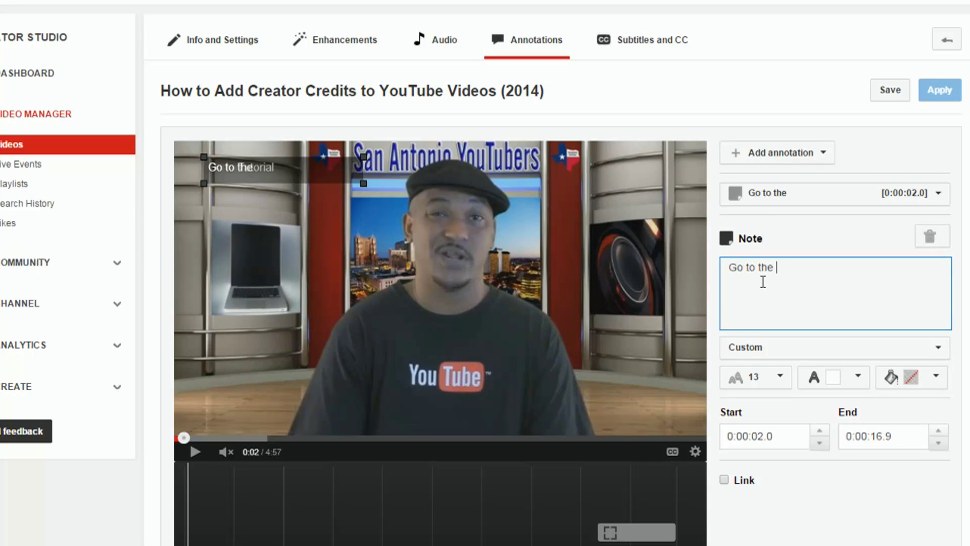
type("tutorial")
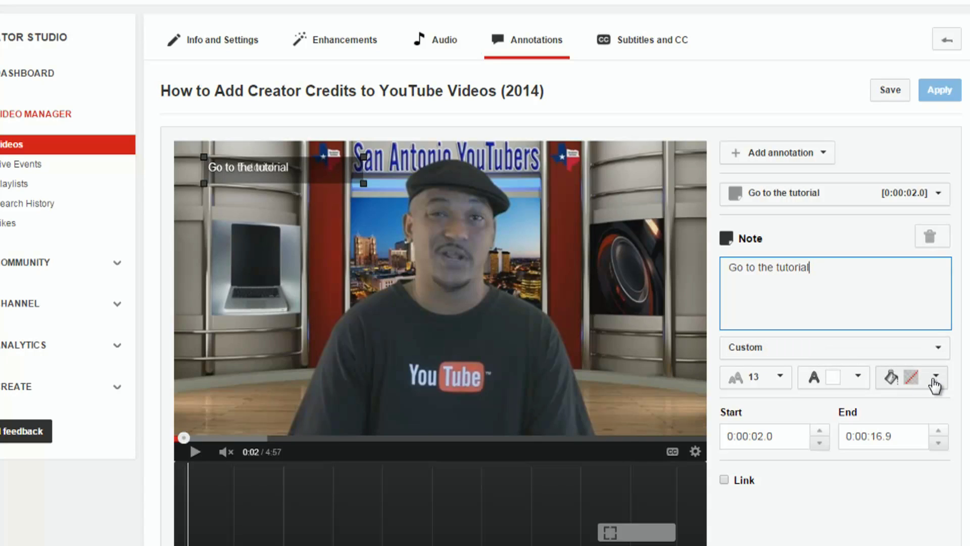
left_click_drag(277, 177, 259, 224)
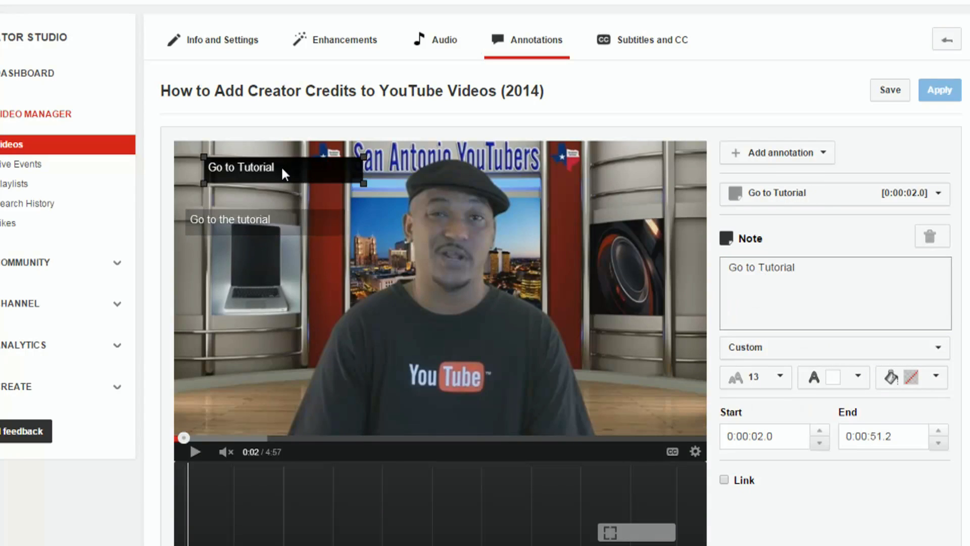
- Delete the old Go to Tutorial note and move the new note near the top-left
left_click(929, 236)
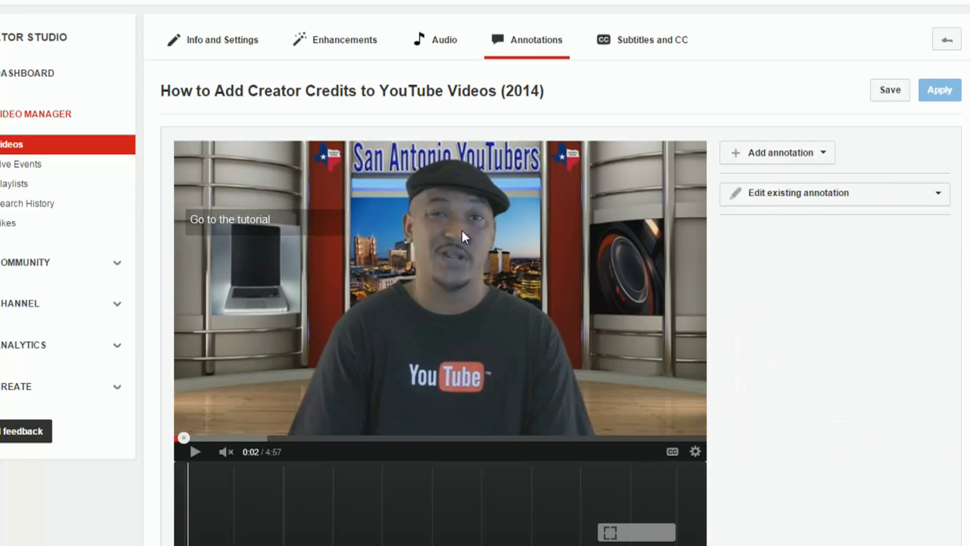
left_click(300, 225)
left_click_drag(302, 210, 302, 201)
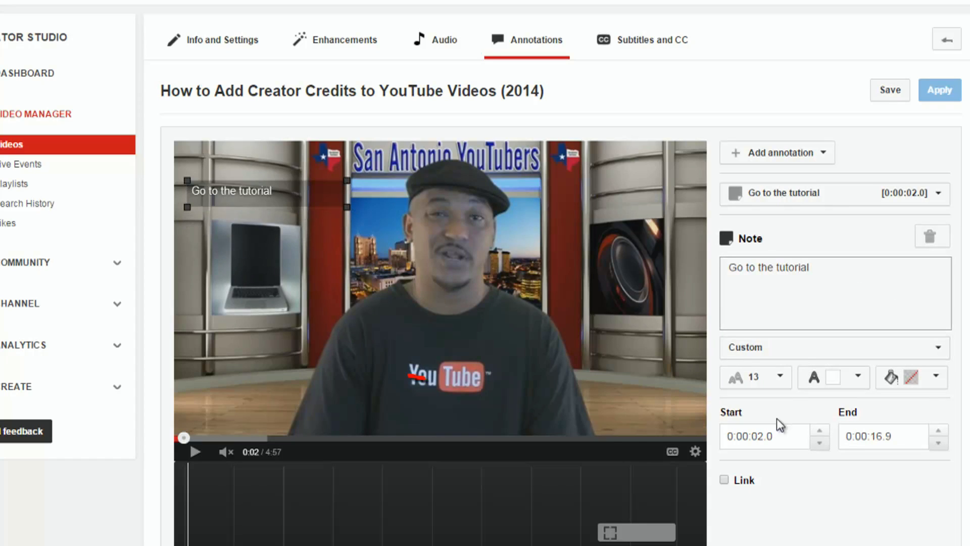
- Link the note to the pasted video address, starting playback at 0:00:50.0
left_click(724, 480)
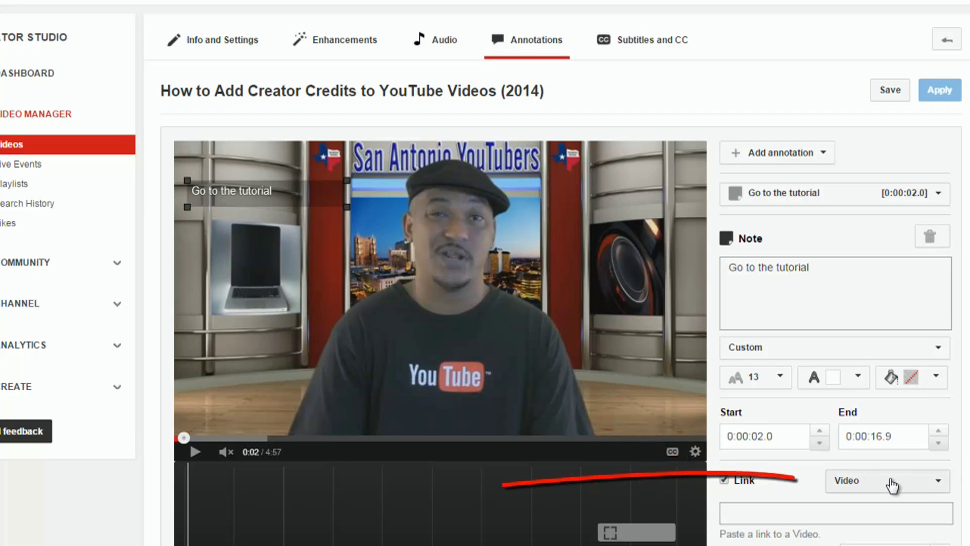
left_click(733, 513)
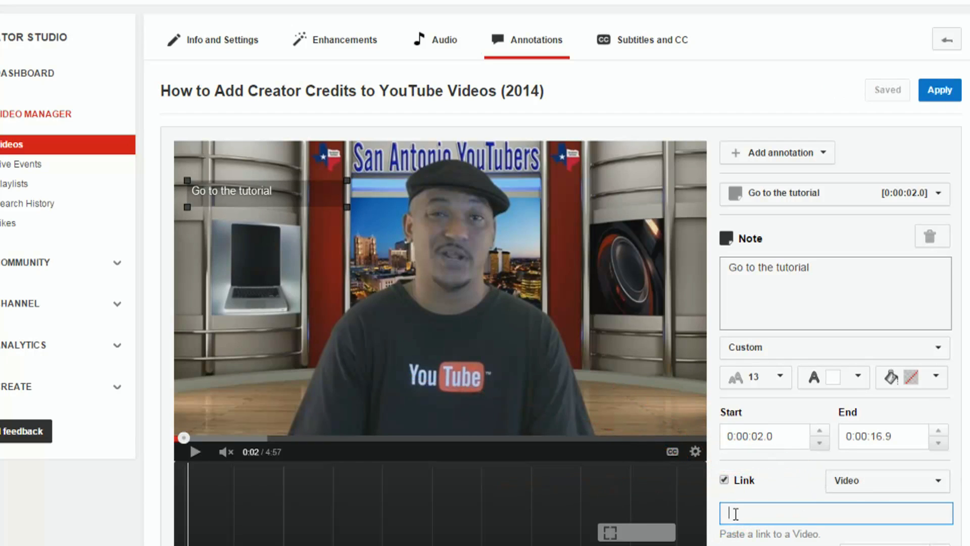
right_click(734, 512)
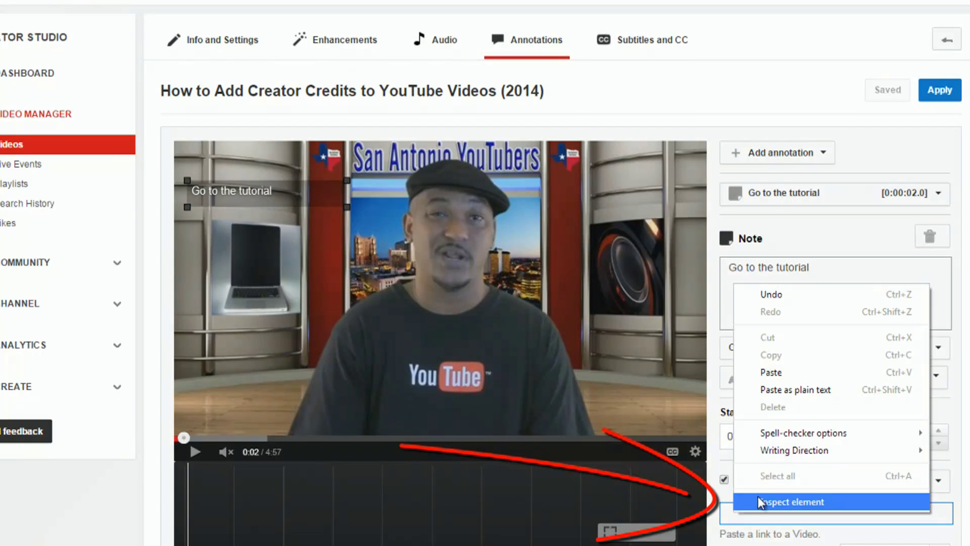
left_click(773, 374)
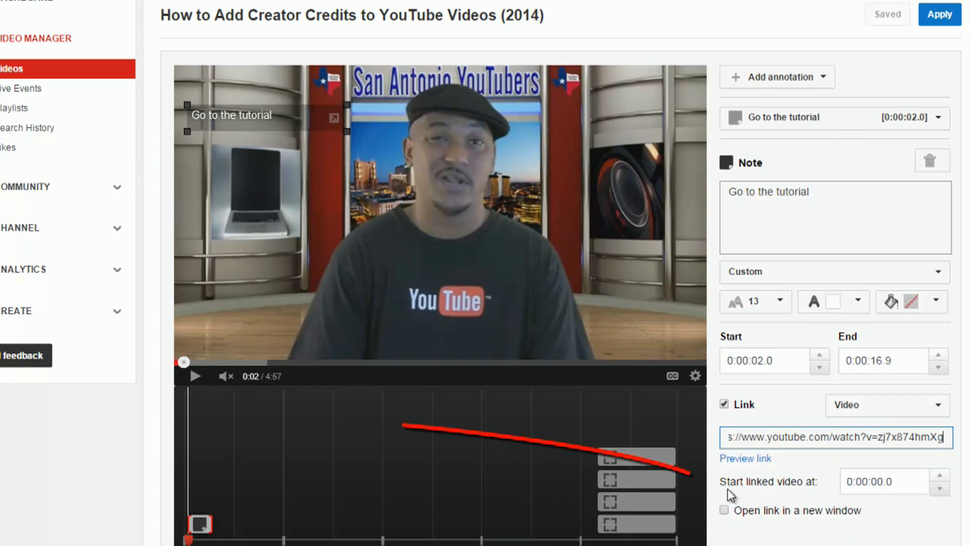
left_click(880, 482)
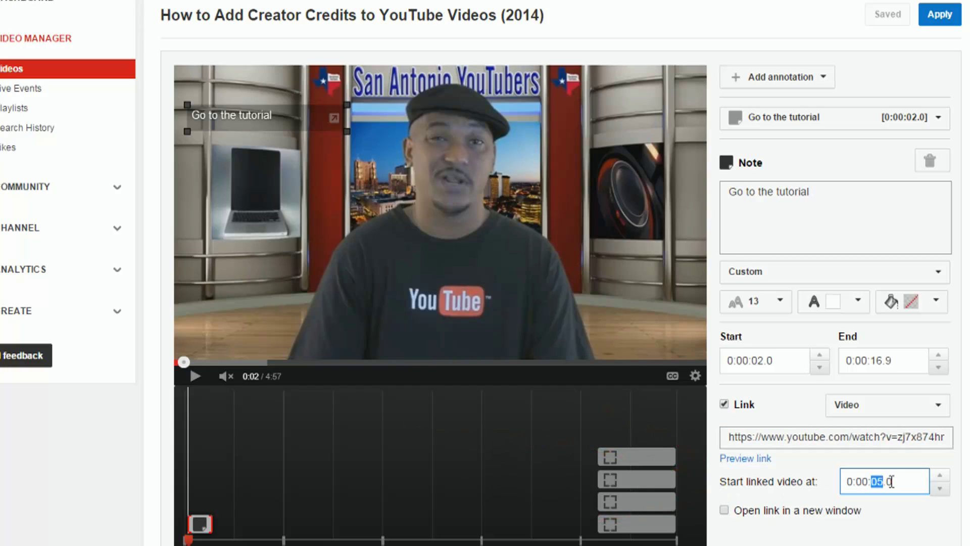
type("0")
- Apply the annotation changes, then play the video and use the 'Go to the tutorial' note to jump to 0:50
left_click(946, 23)
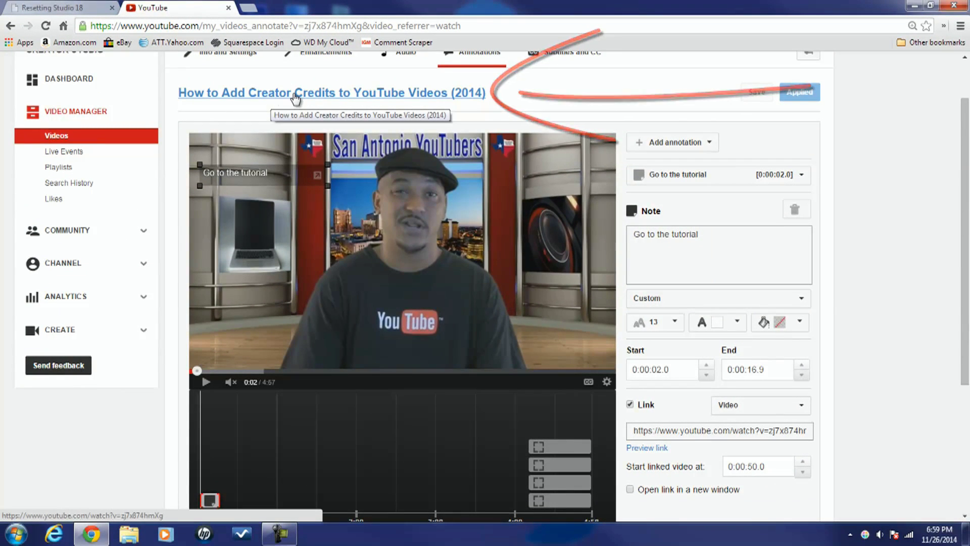
left_click(296, 94)
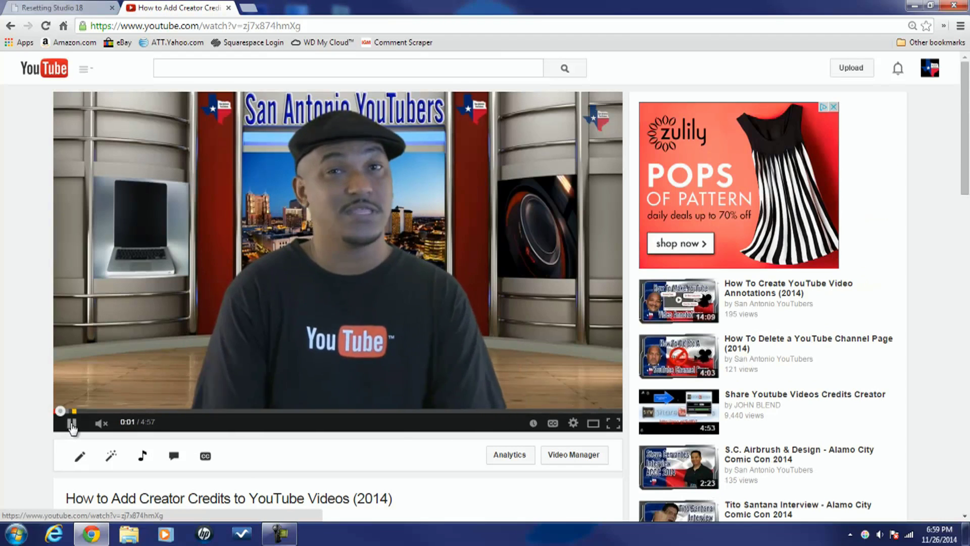
left_click(71, 425)
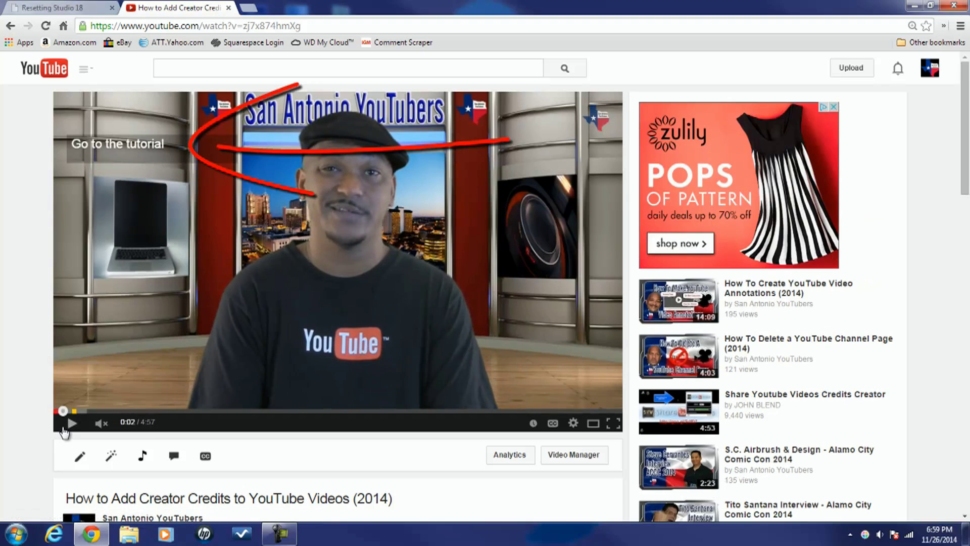
left_click(71, 425)
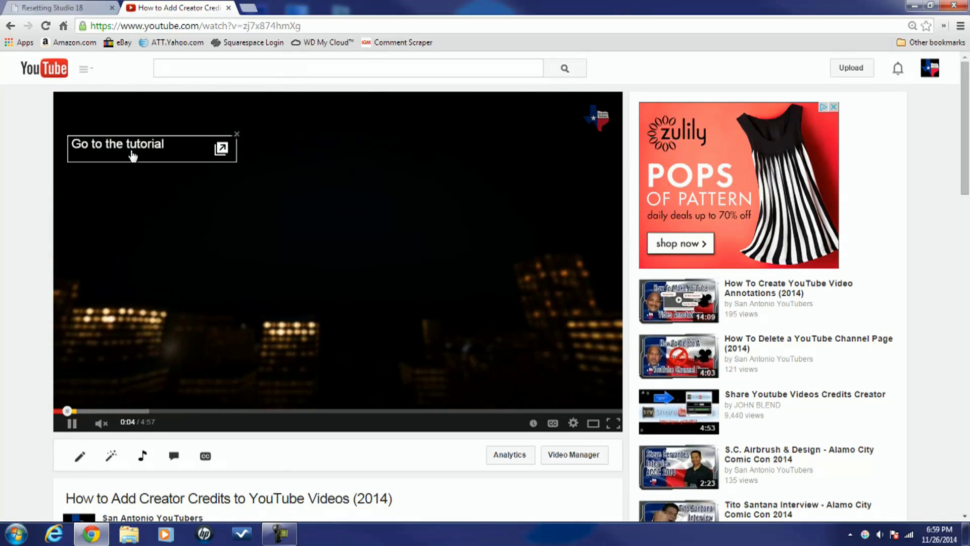
left_click(132, 154)
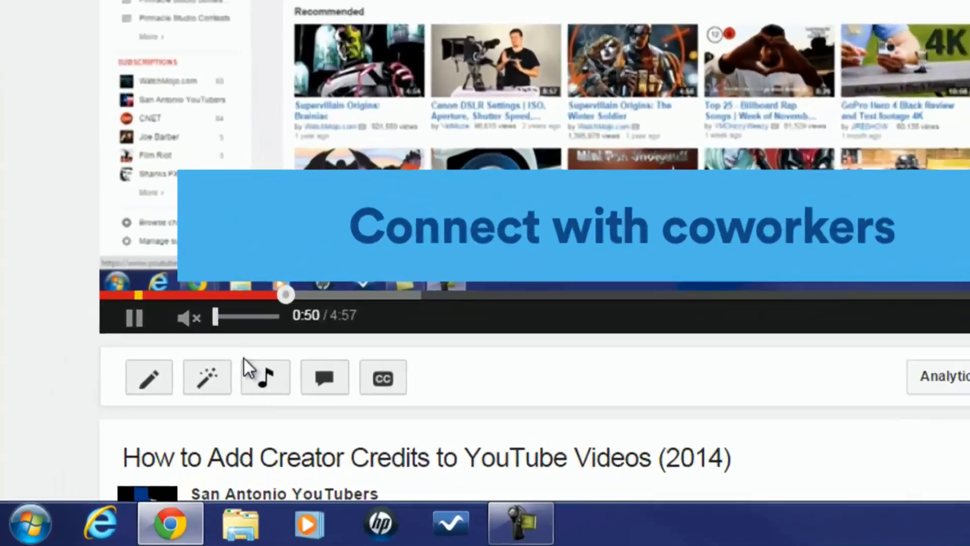